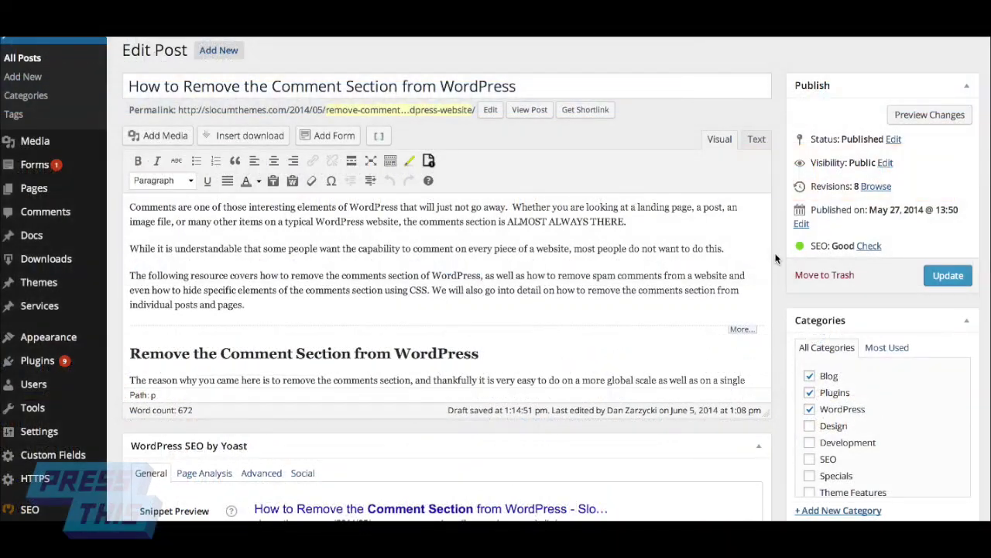
Step: Delete 'section' from the Yoast focus keyword so only 'comment' remains
scroll(779, 237, up, 1)
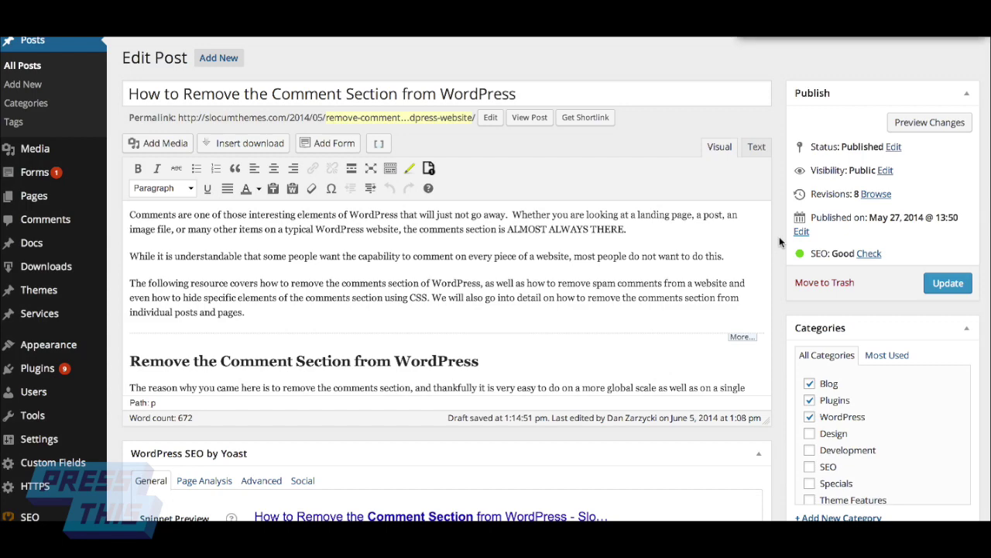
scroll(779, 236, down, 5)
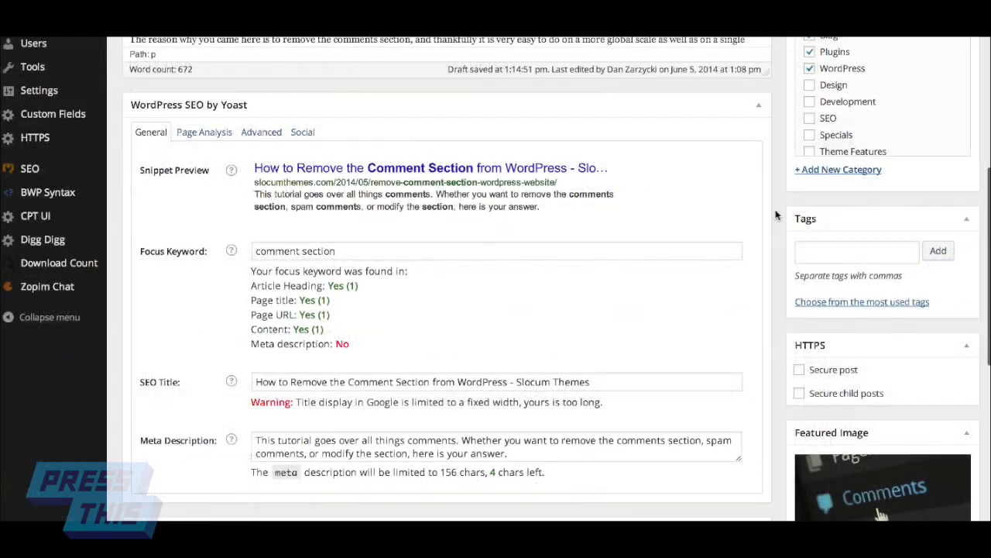
scroll(777, 214, up, 1)
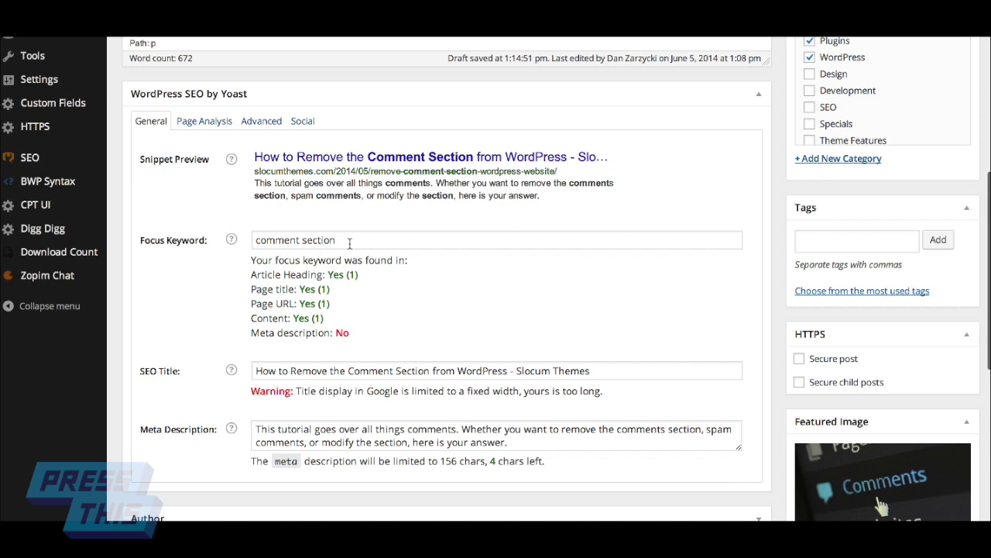
drag(350, 243, 305, 241)
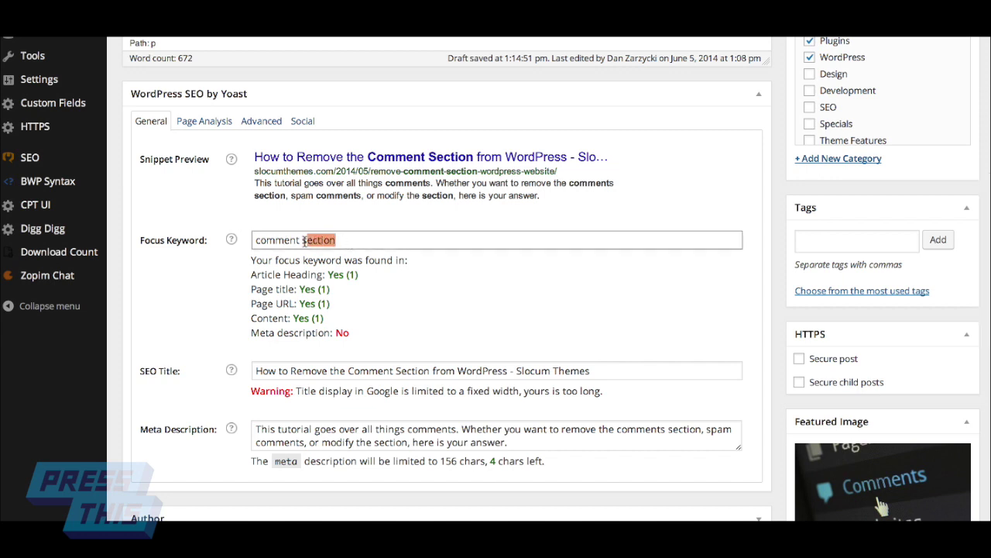
key(BackSpace)
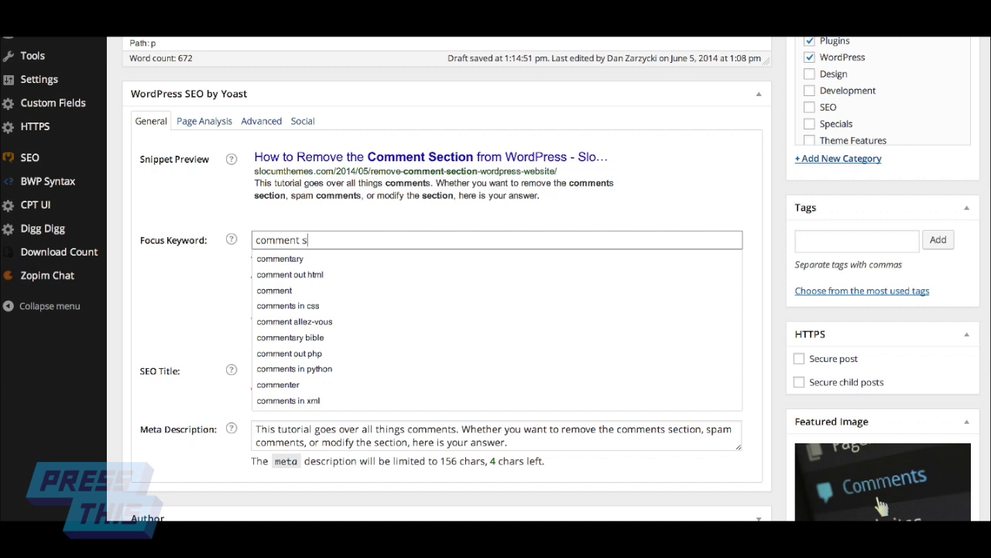
Step: Retype the focus keyword and accept the 'comment section' suggestion to show its keyword checks
text(on)
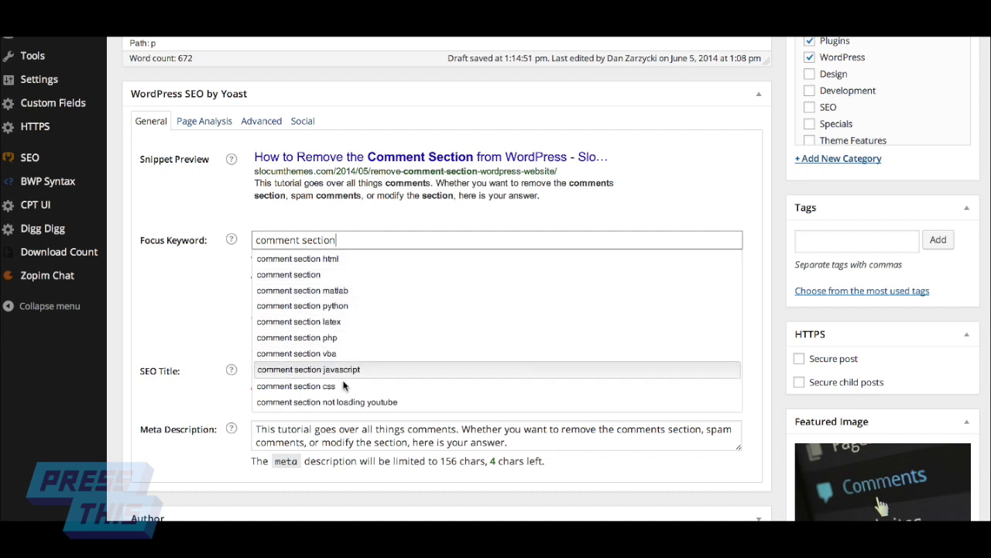
click(309, 276)
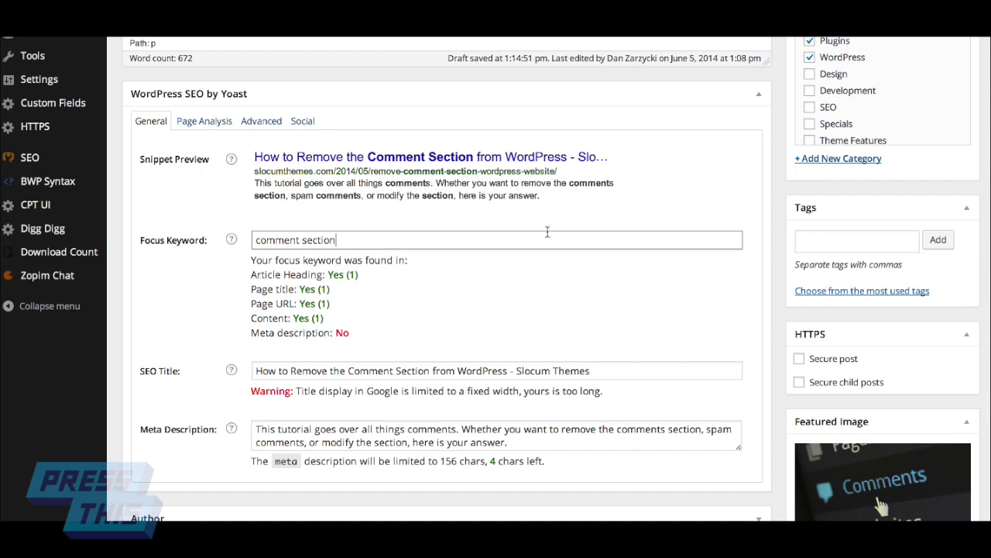
scroll(546, 232, up, 5)
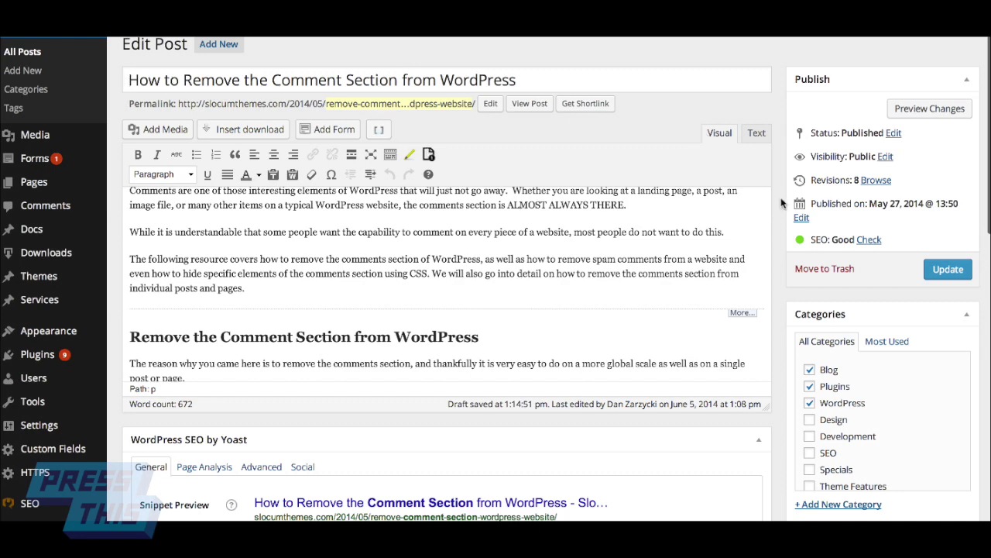
Step: Inspect the 'comment-section' part of the permalink slug, leaving it unchanged
scroll(784, 196, down, 2)
scroll(784, 199, down, 1)
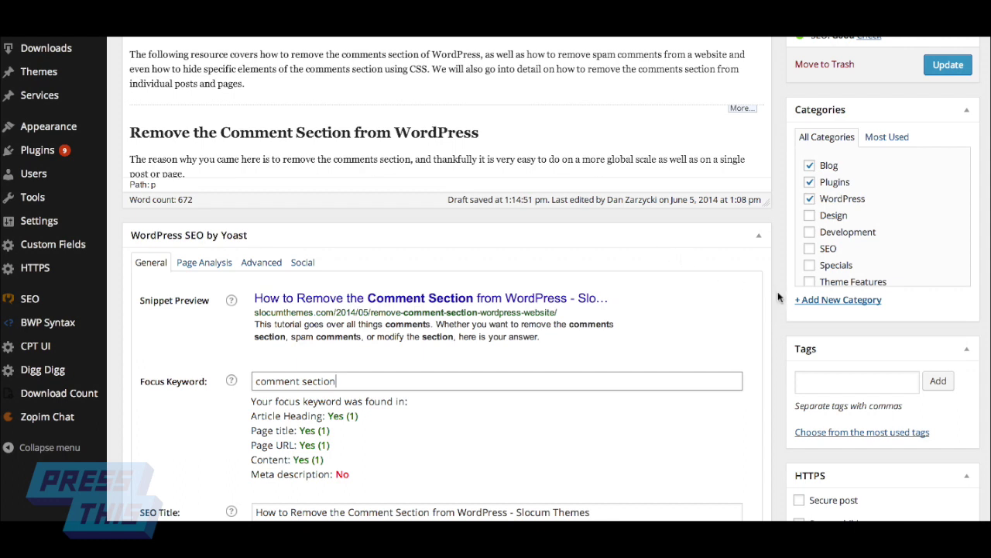
scroll(778, 294, up, 3)
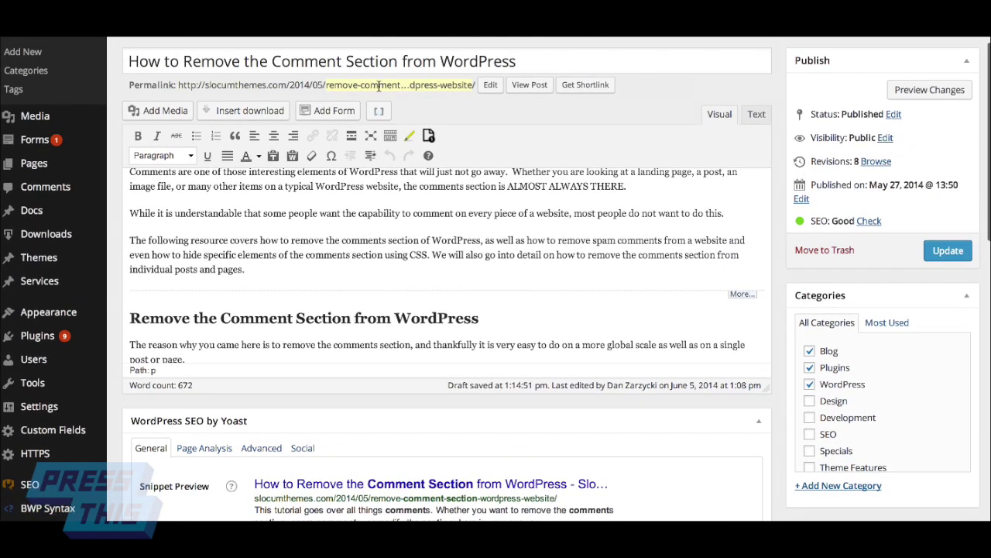
click(378, 86)
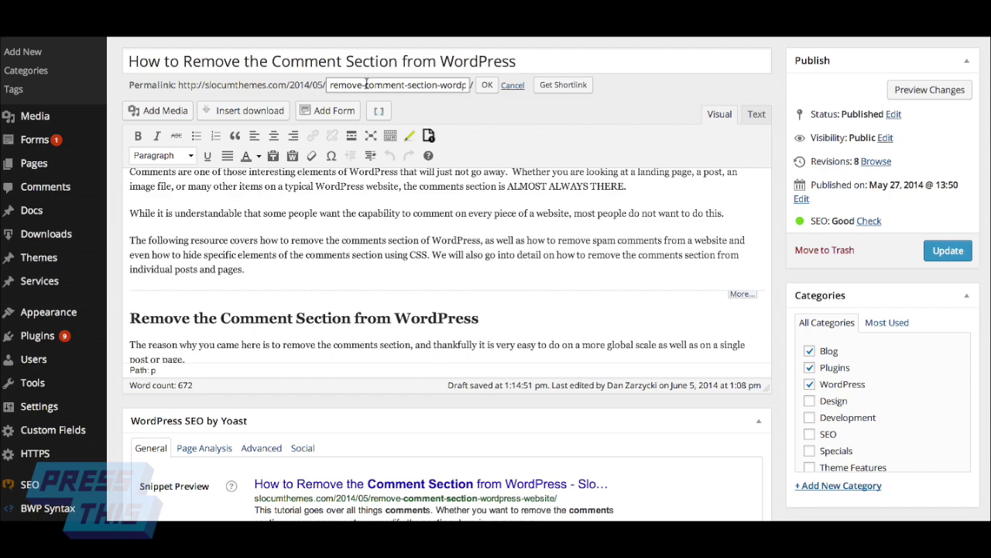
drag(366, 85, 438, 85)
click(439, 85)
Step: Delete the extra 's' from 'comments' in the first paragraph under the heading
scroll(780, 213, down, 2)
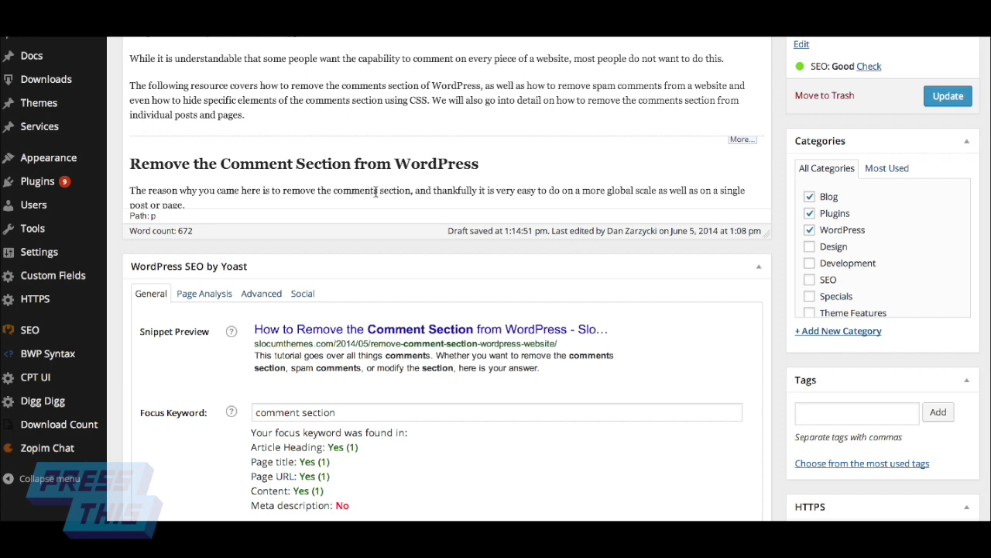
click(379, 190)
key(BackSpace)
key(BackSpace)
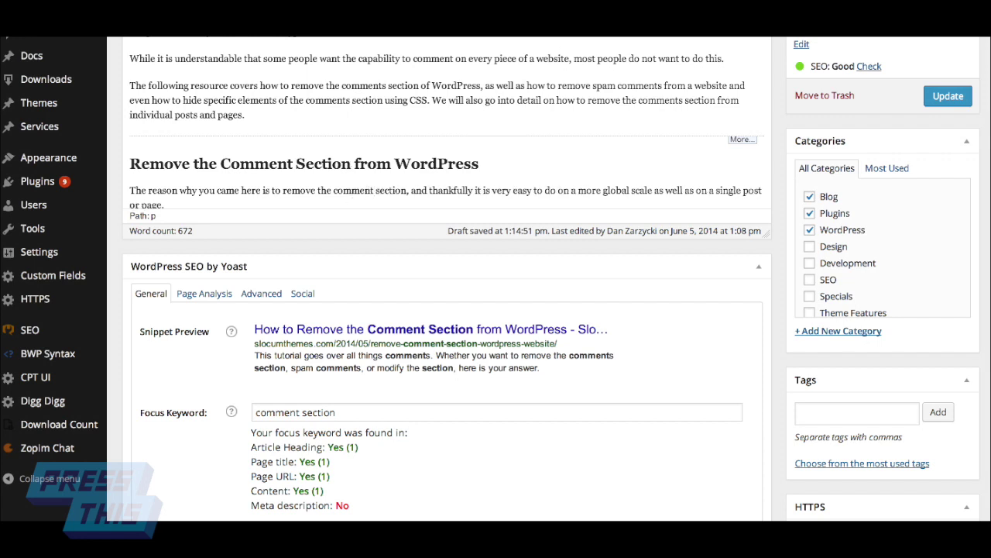
Step: Change 'comments' to 'comment' in the meta description, turning its keyword check to Yes (1)
scroll(446, 310, down, 2)
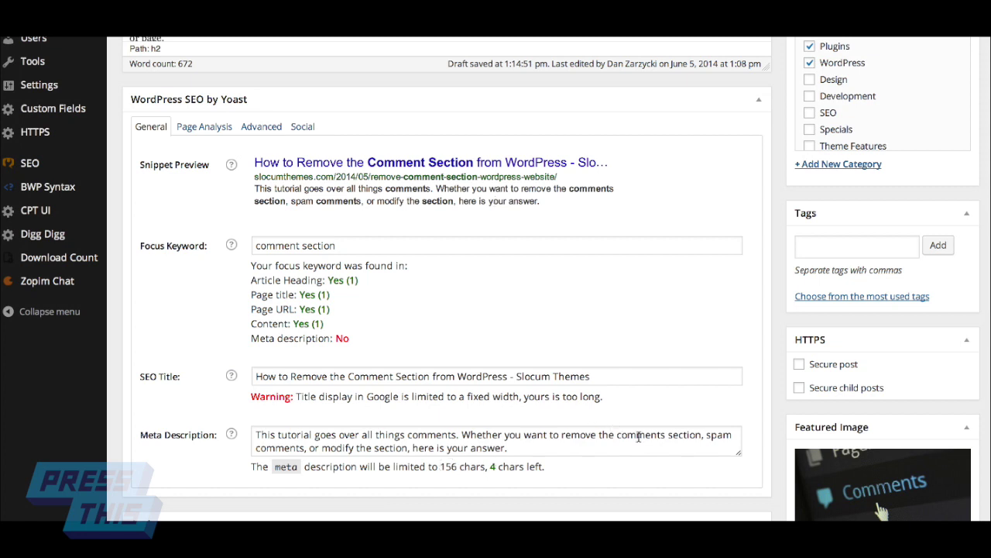
click(666, 435)
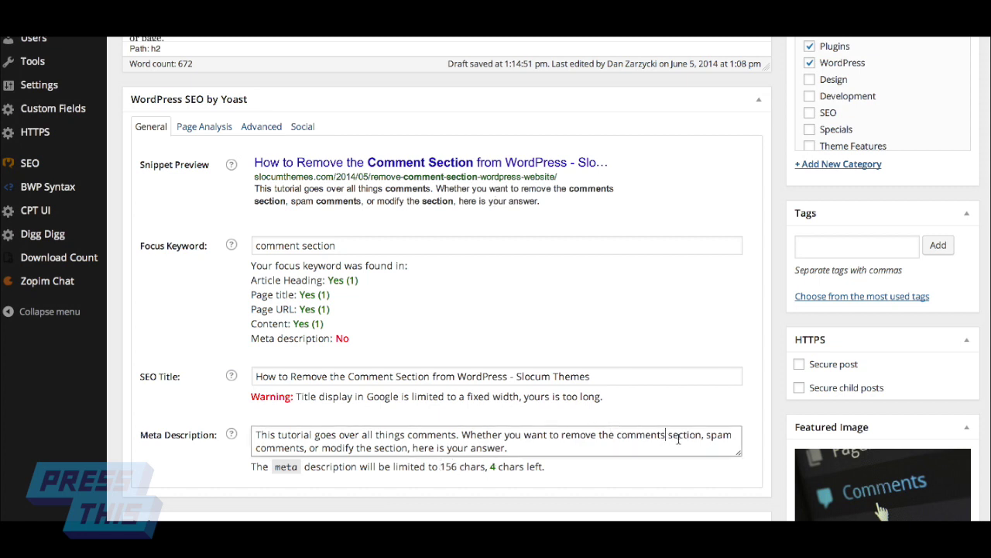
key(BackSpace)
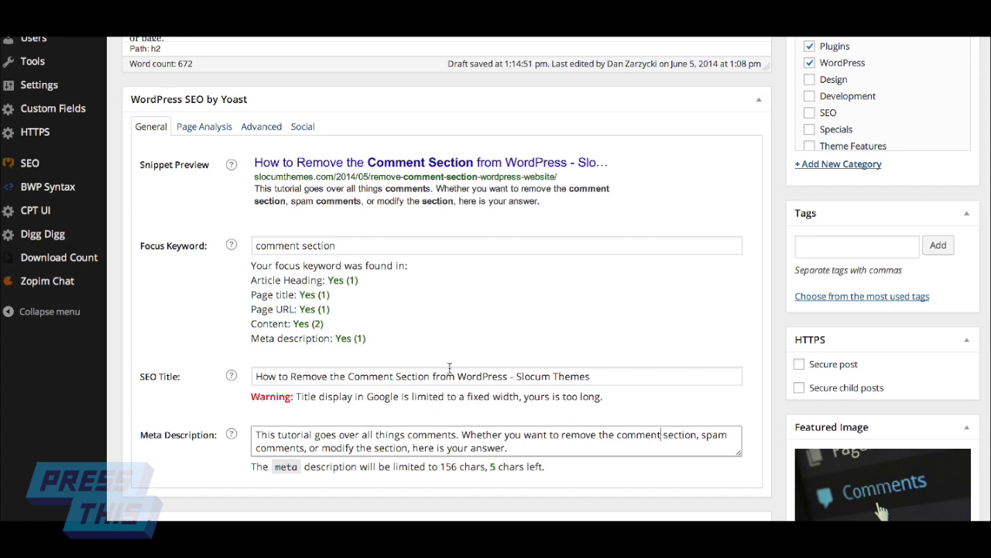
drag(335, 339, 367, 339)
click(387, 349)
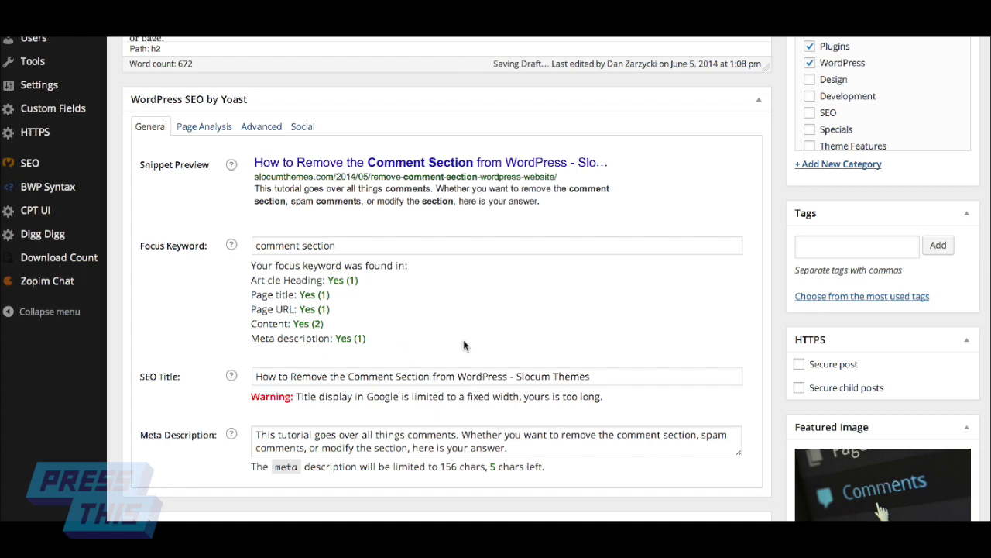
Step: Remove ' - Slocum Themes' so the SEO title reads 'How to Remove the Comment Section from WordPress'
click(397, 376)
click(491, 376)
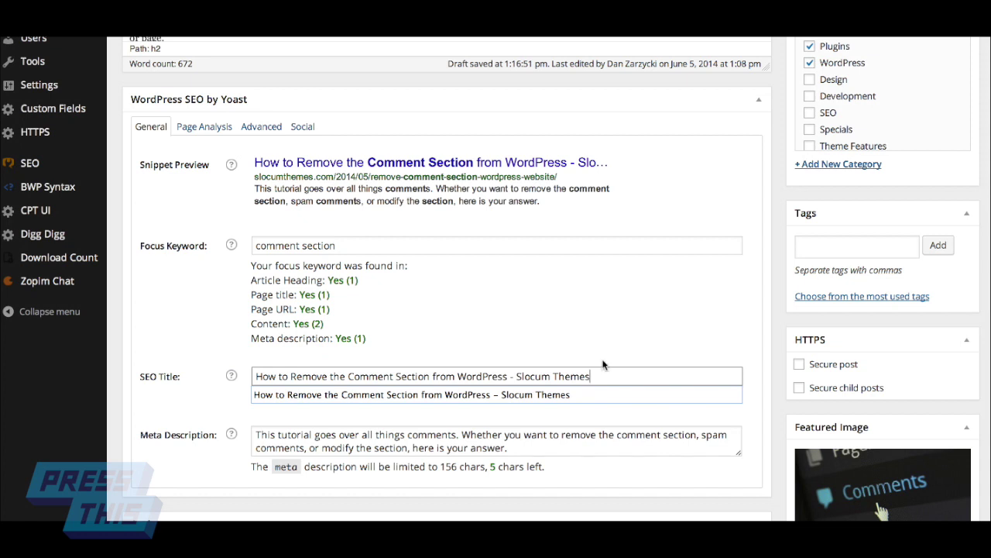
click(606, 347)
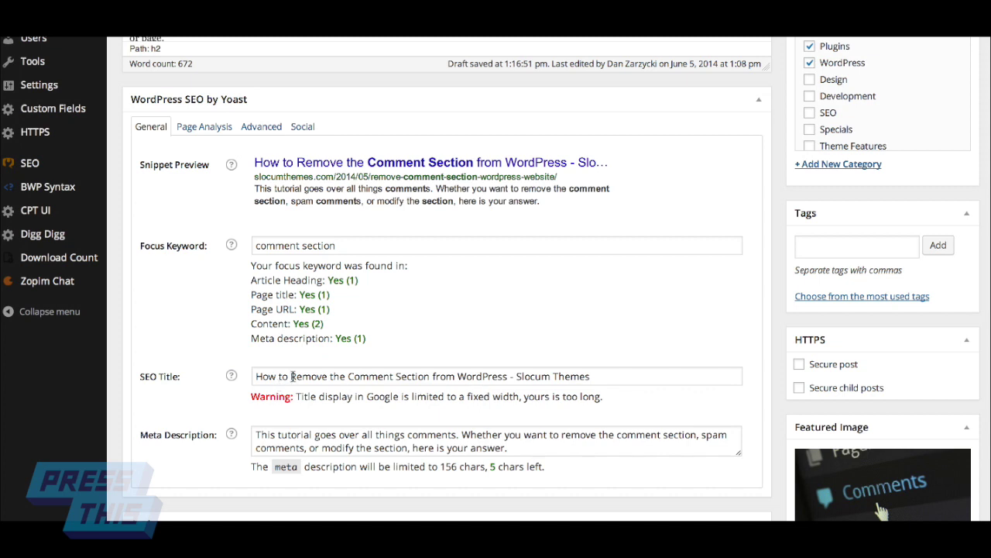
drag(291, 376, 254, 373)
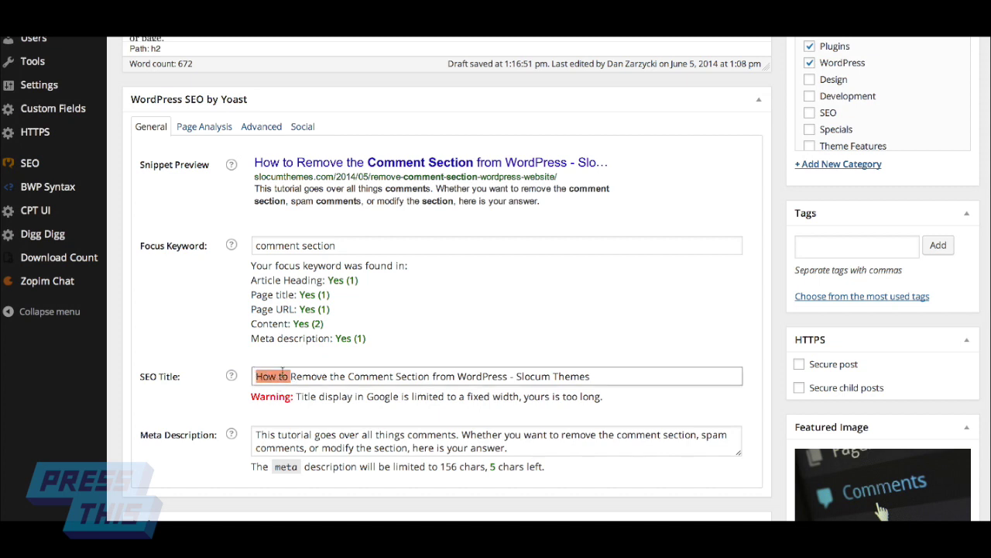
key(BackSpace)
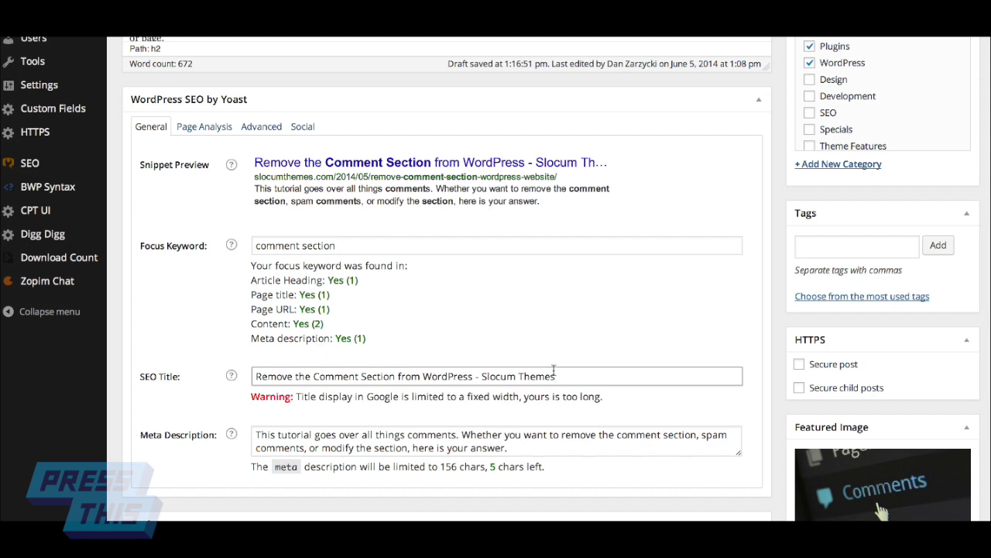
drag(545, 375, 478, 376)
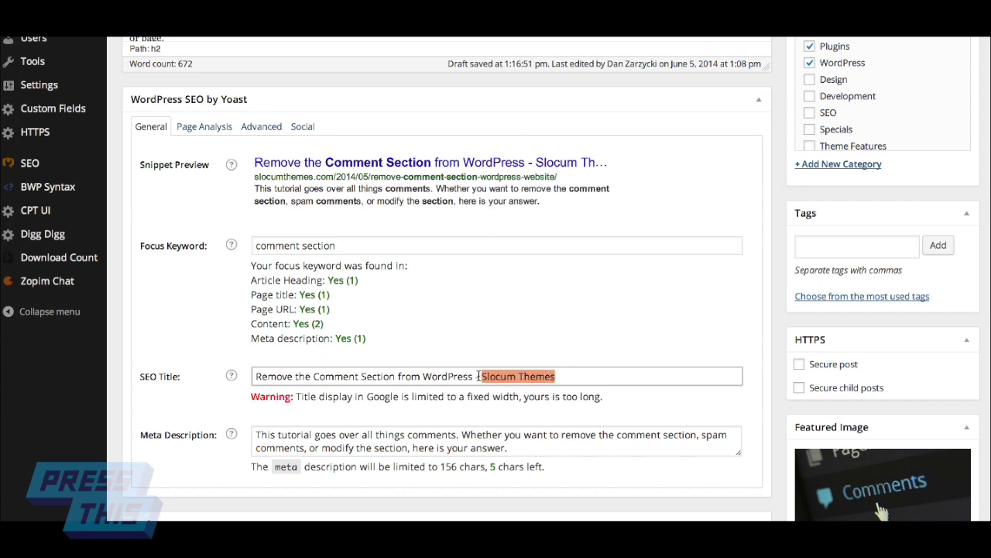
key(BackSpace)
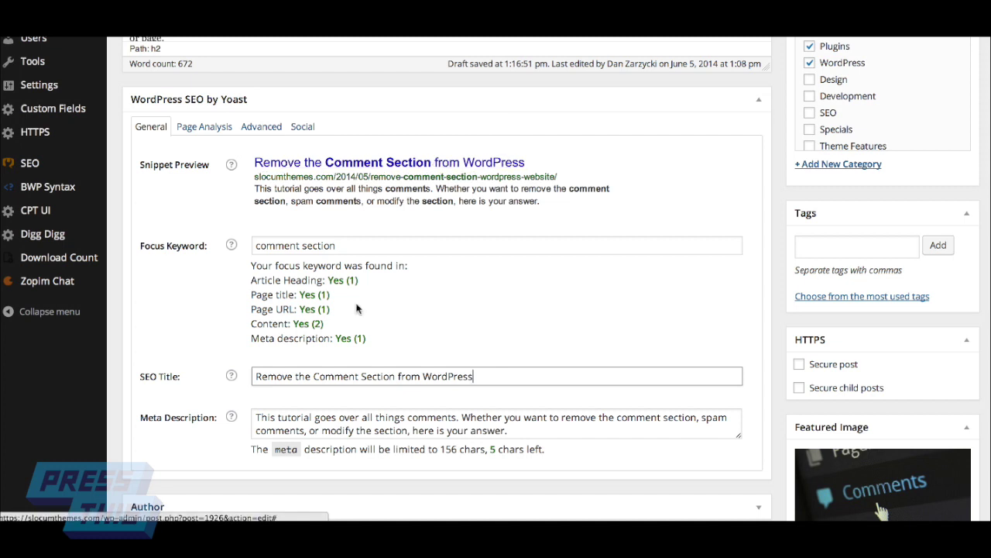
text(How to)
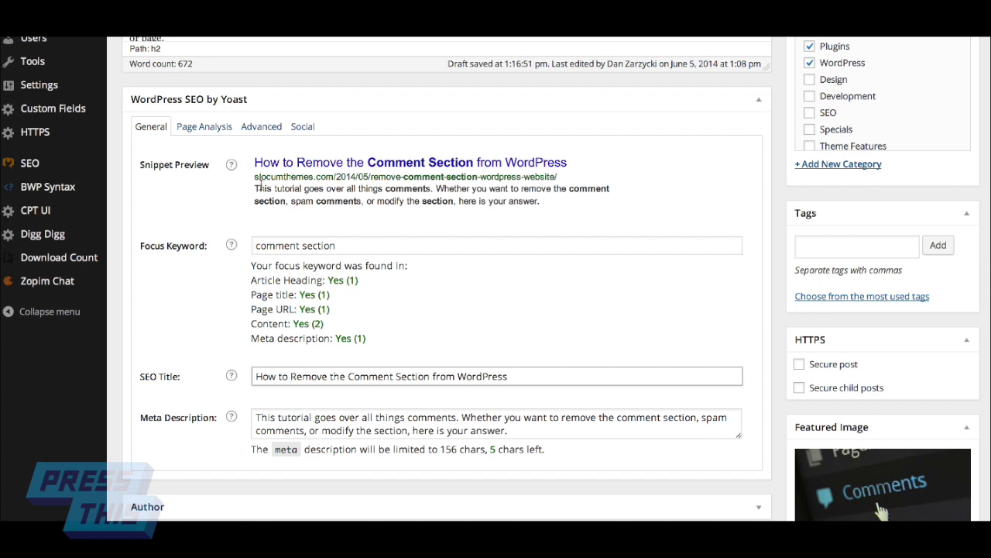
Step: Update the post and reopen Page Analysis, showing 0.29% keyword density and a Good rating
click(200, 132)
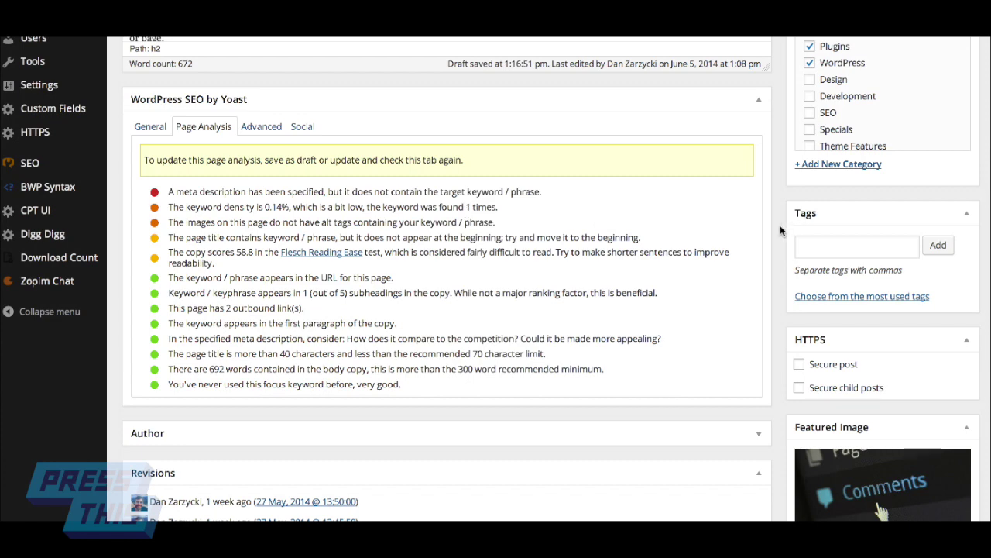
scroll(782, 231, up, 2)
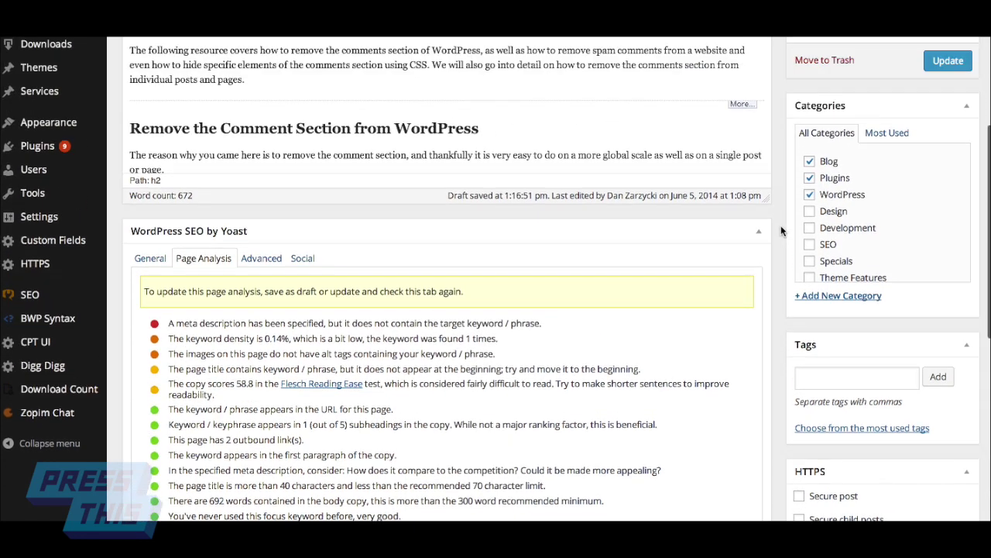
click(951, 88)
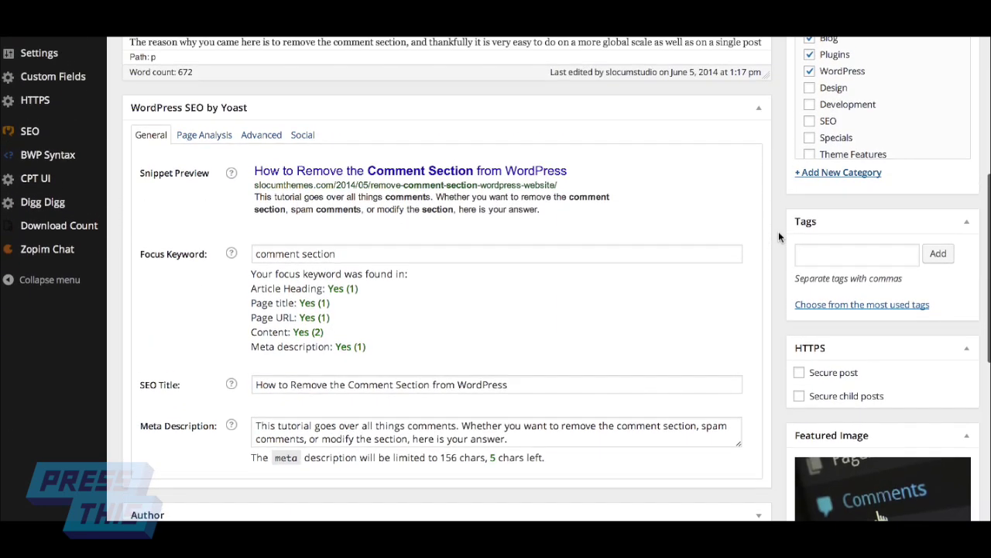
click(229, 145)
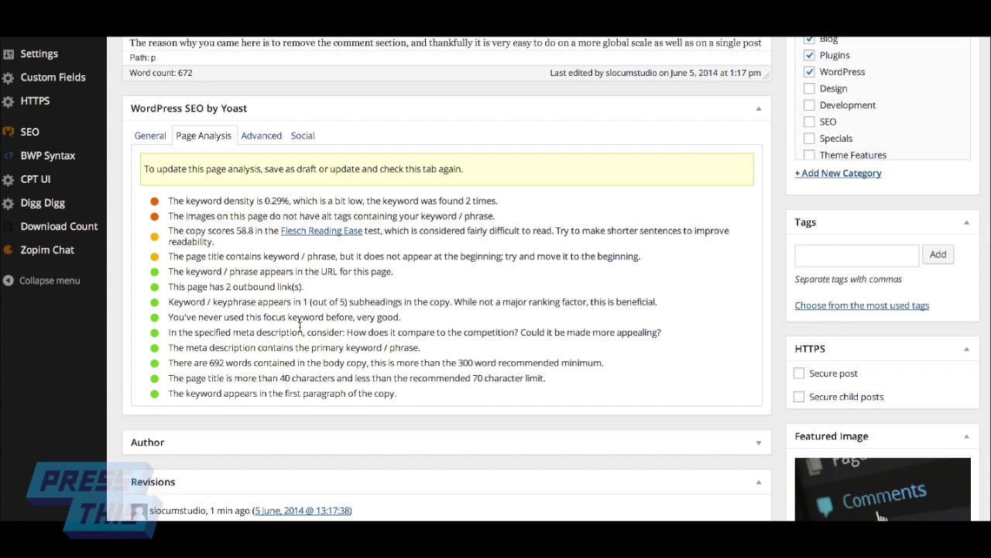
Step: Open the Advanced settings and switch Meta Robots to nofollow and back to Follow
click(278, 145)
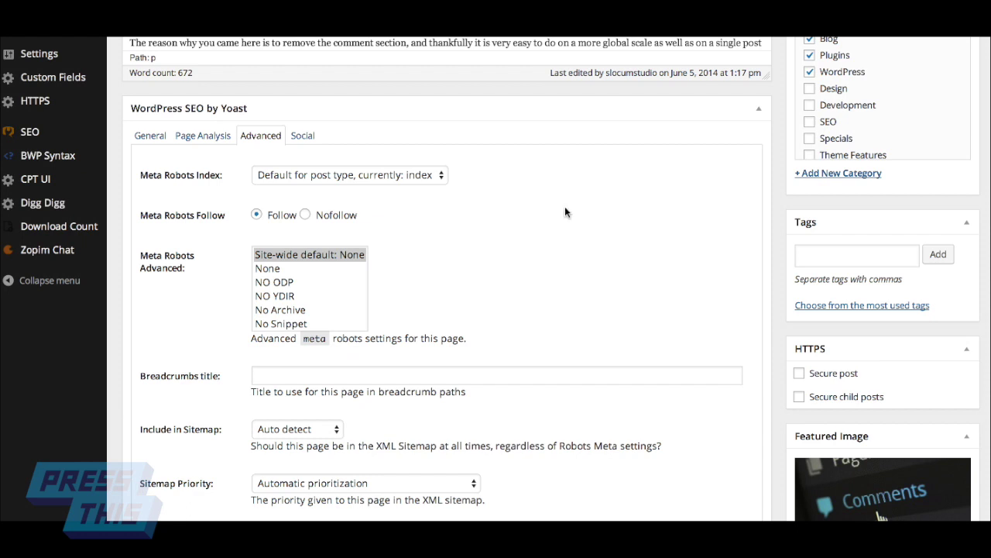
scroll(512, 247, down, 1)
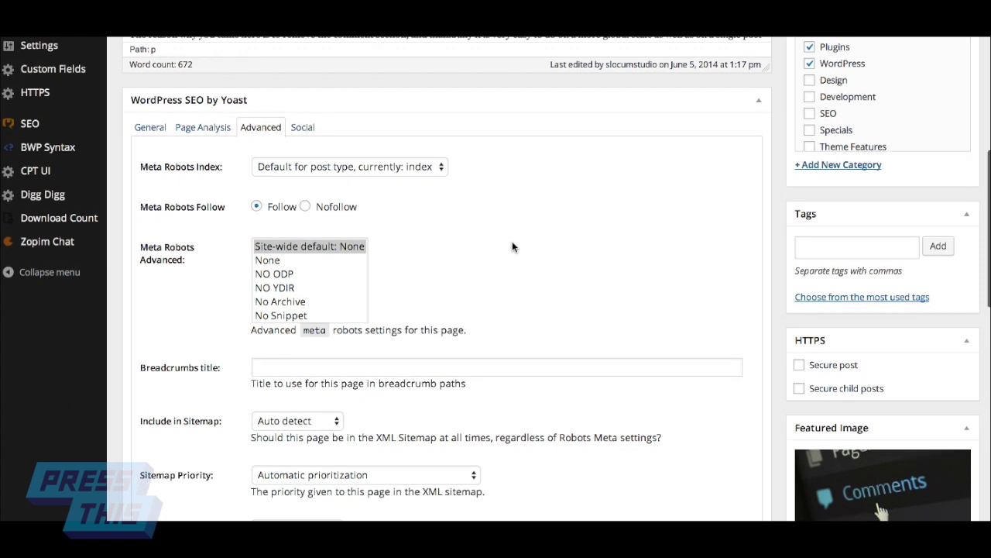
scroll(514, 246, down, 1)
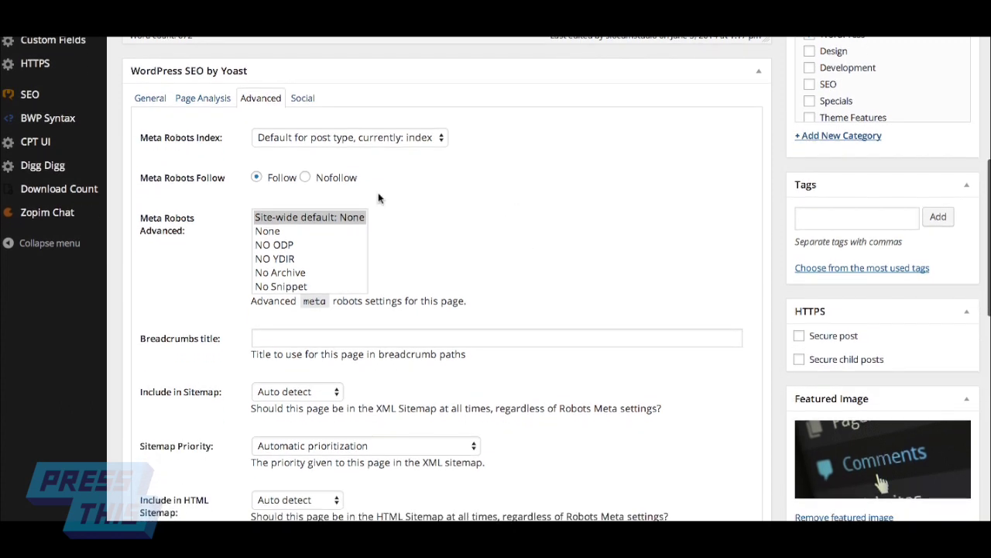
click(307, 178)
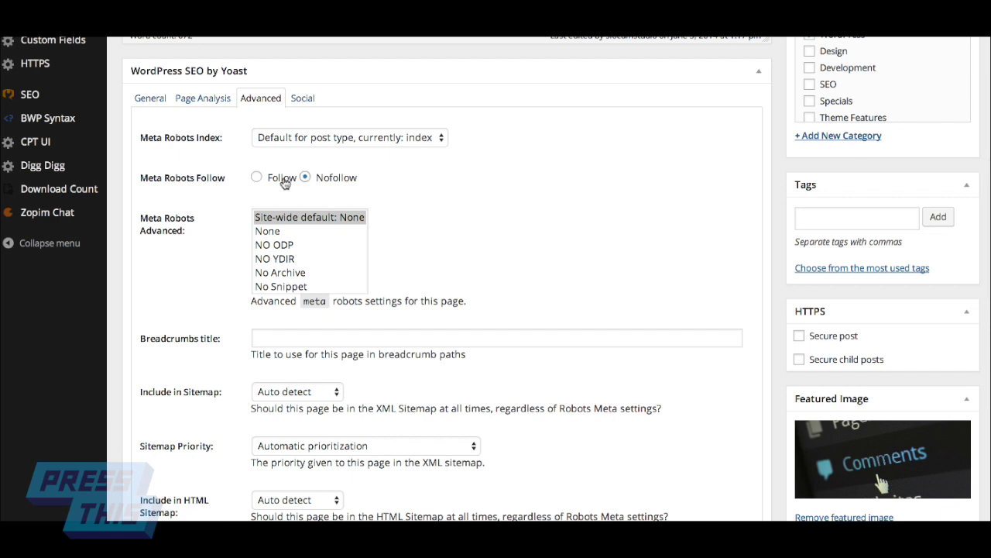
click(256, 178)
Step: Keep Include in Sitemap and HTML Sitemap at Auto detect and priority at Automatic prioritization
scroll(478, 204, down, 1)
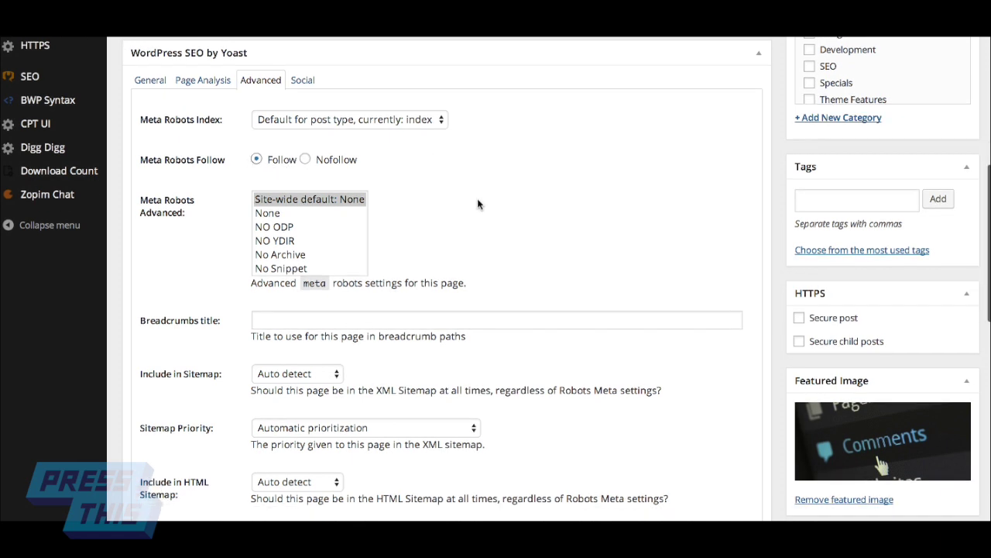
scroll(478, 203, down, 6)
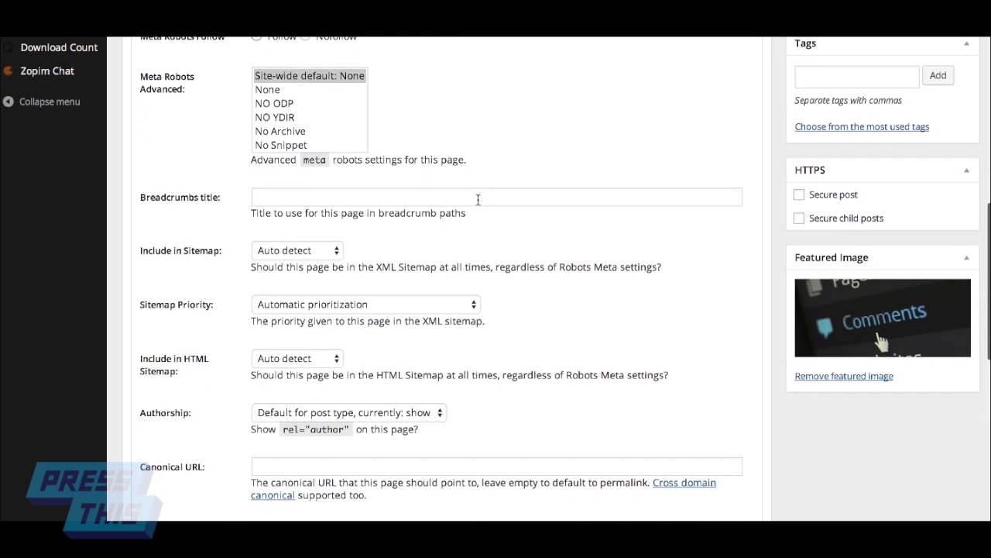
scroll(478, 199, down, 1)
click(327, 228)
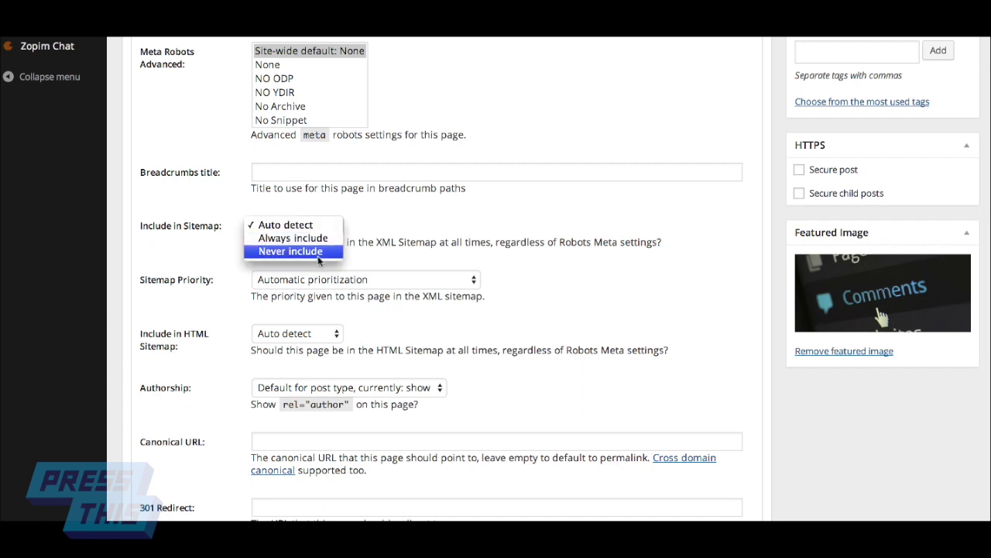
click(404, 214)
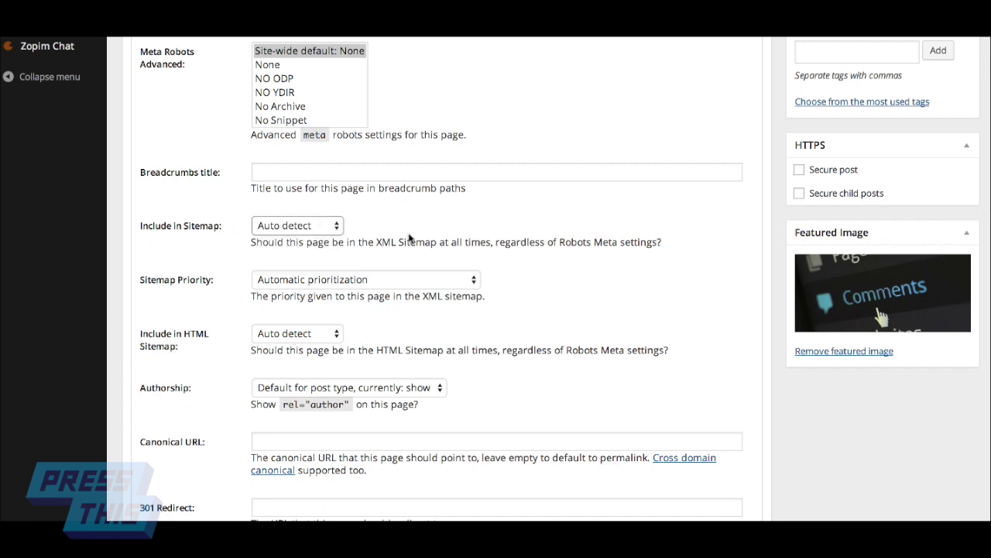
scroll(546, 244, down, 2)
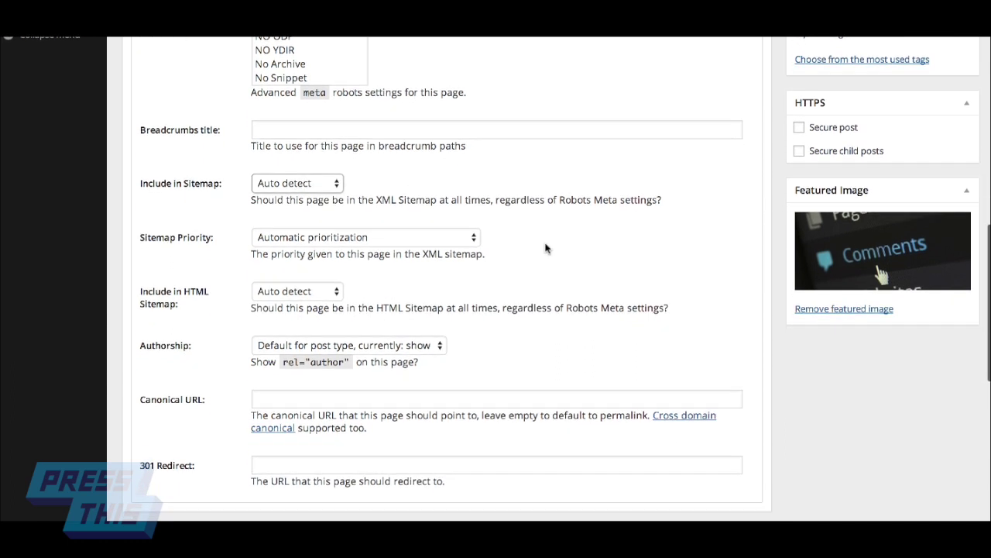
click(463, 240)
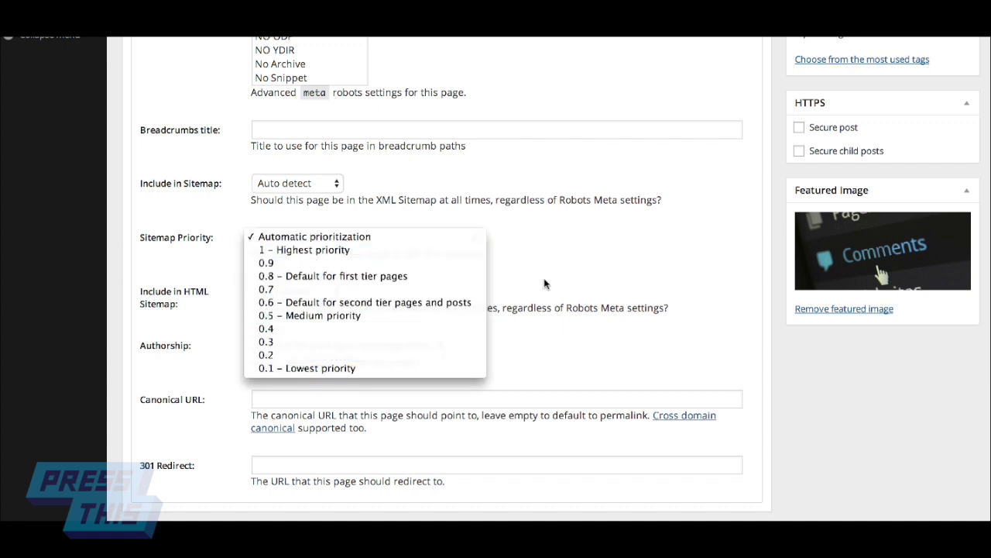
click(590, 266)
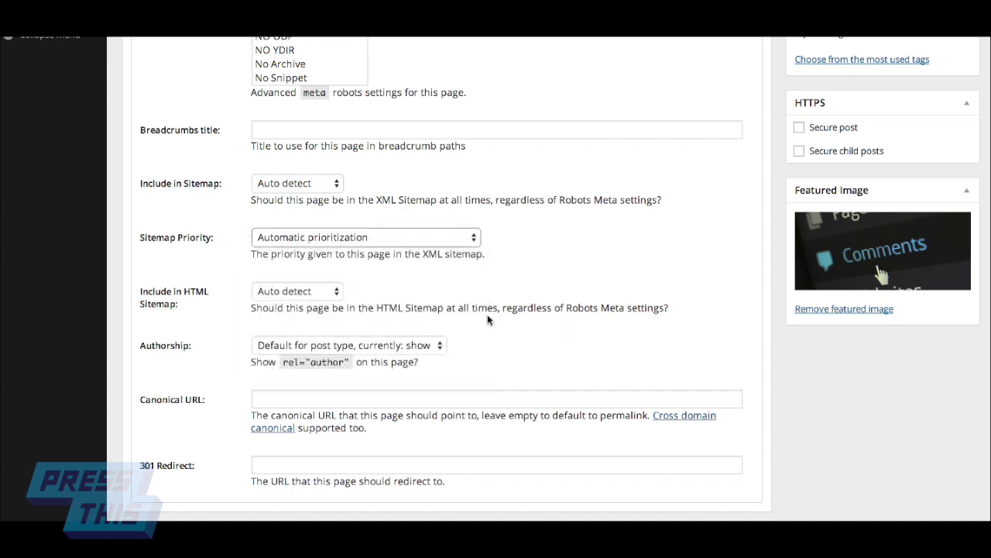
scroll(497, 313, down, 1)
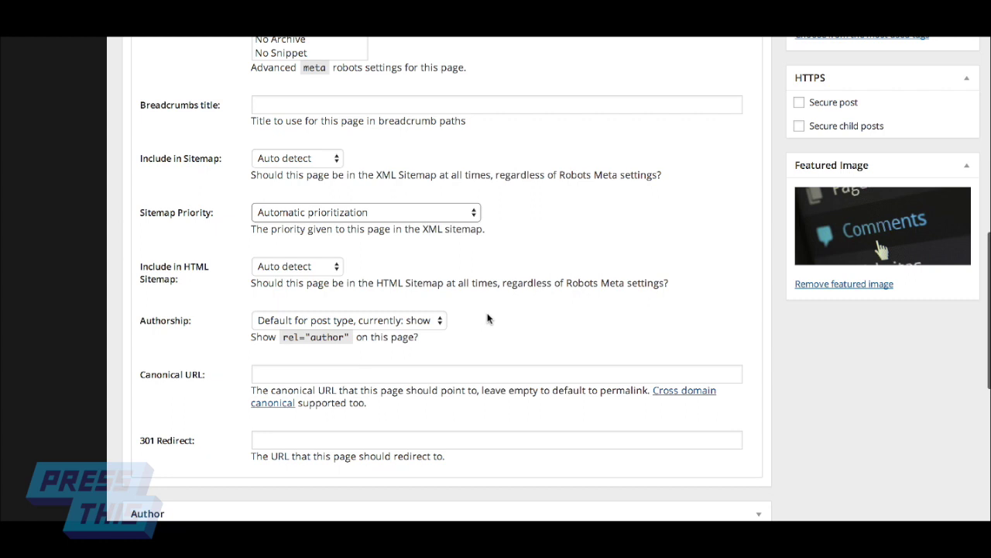
scroll(485, 316, up, 1)
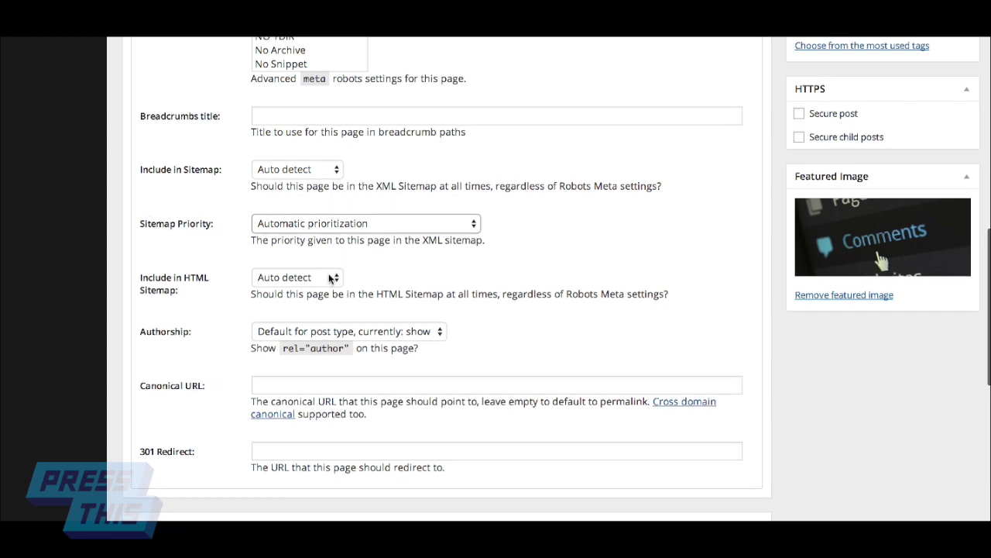
click(331, 279)
click(481, 279)
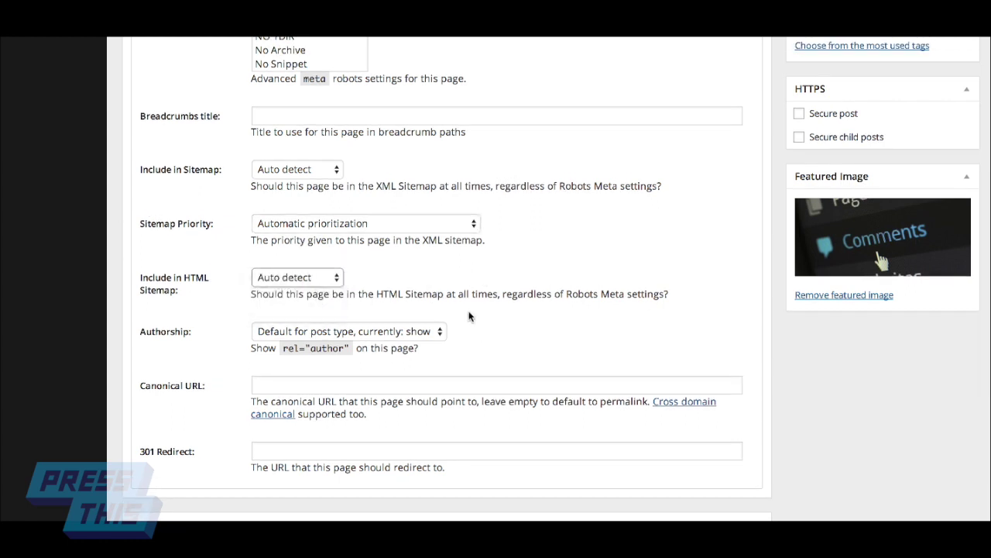
Step: Leave the authorship display at its default after reviewing the rel="author" note
click(442, 330)
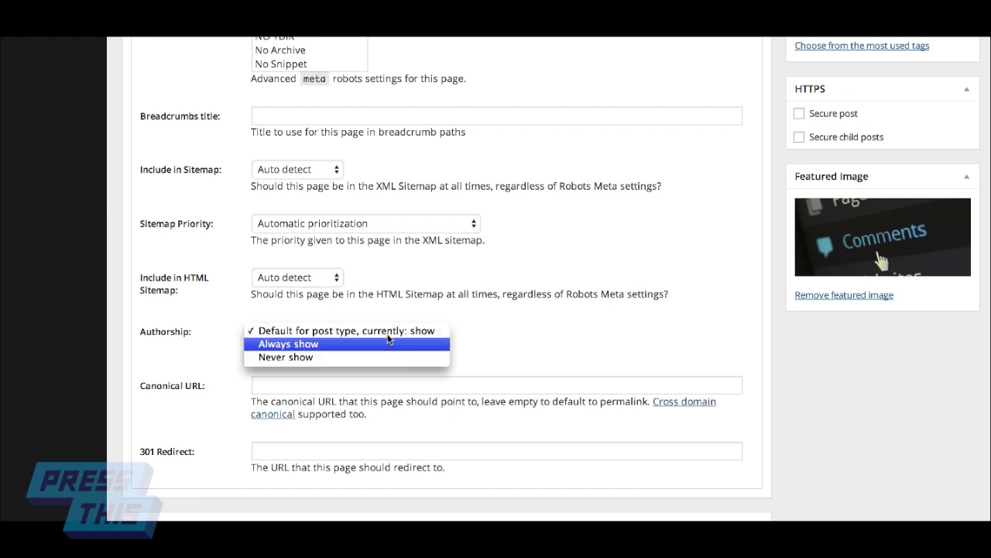
click(540, 326)
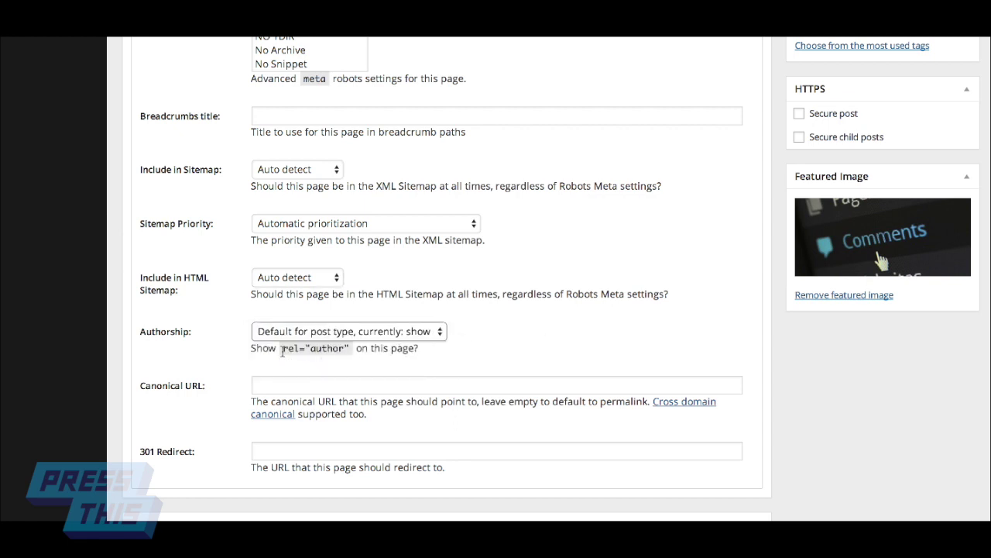
drag(282, 351, 353, 350)
click(353, 350)
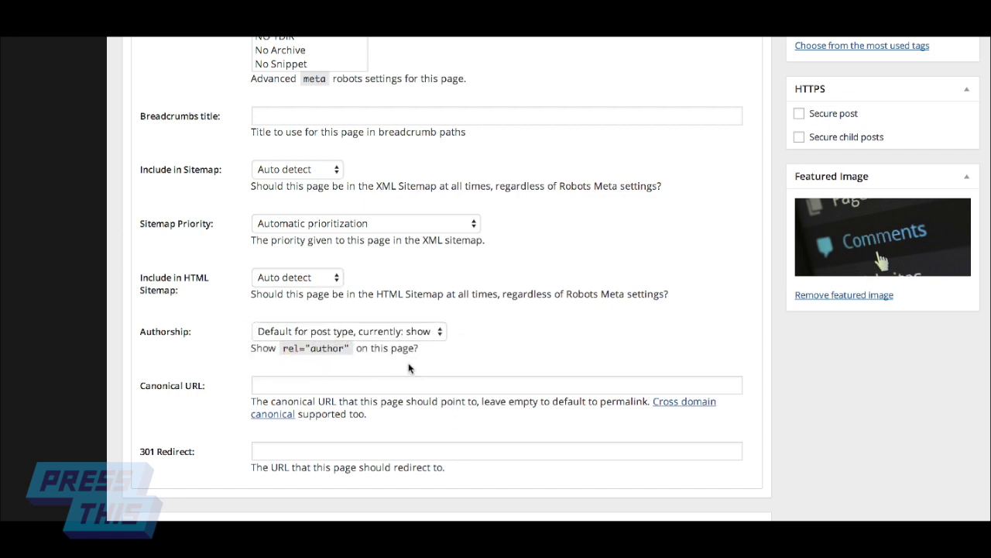
click(282, 386)
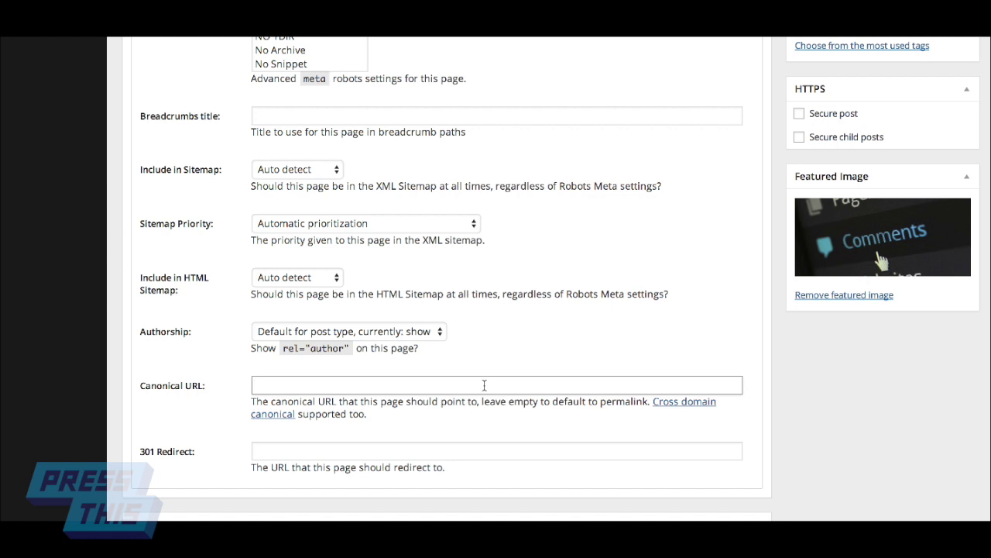
Step: Type sample text into Canonical URL, then delete it so the field stays empty
text(UR)
text(L of og)
text(igina)
text(l site ente)
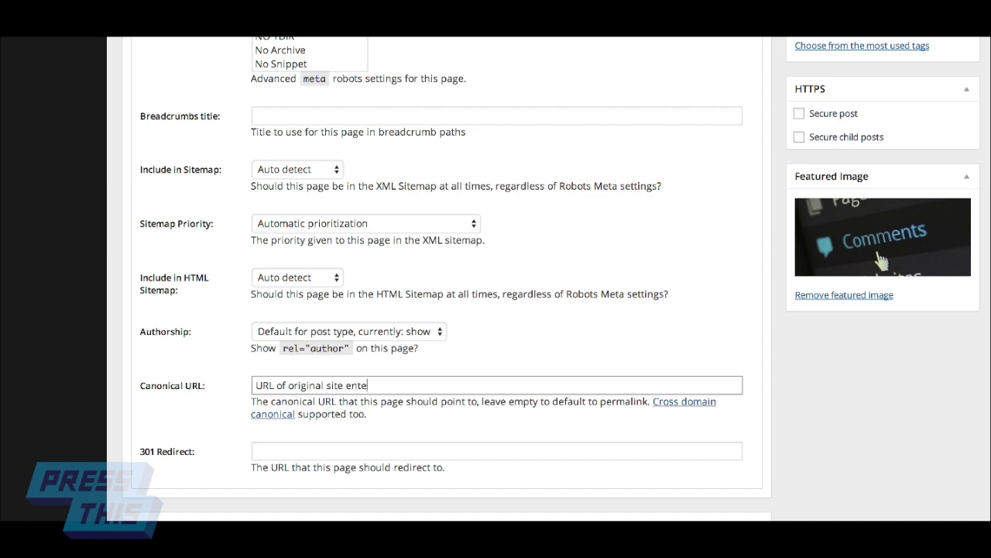
text(red here if this was taken f)
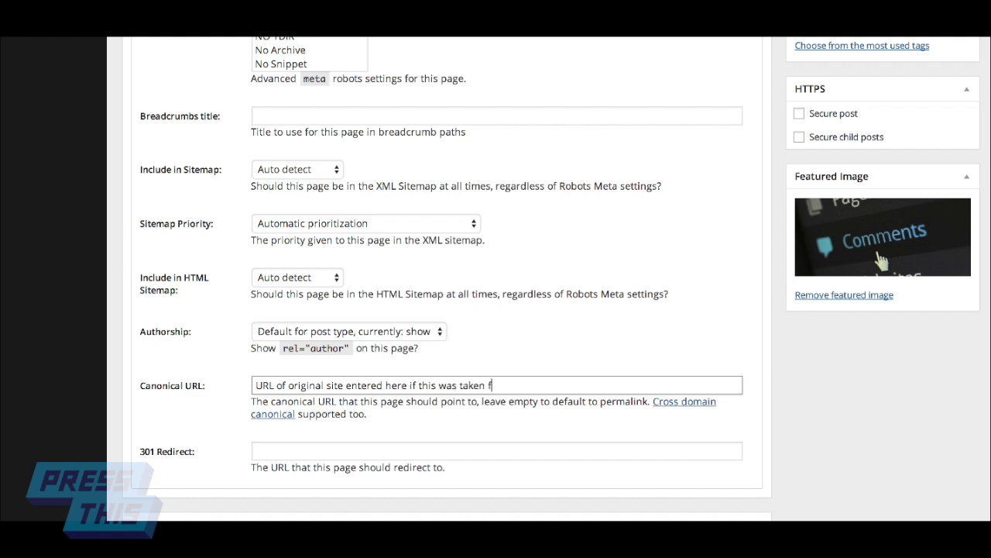
text(rom somewhere else)
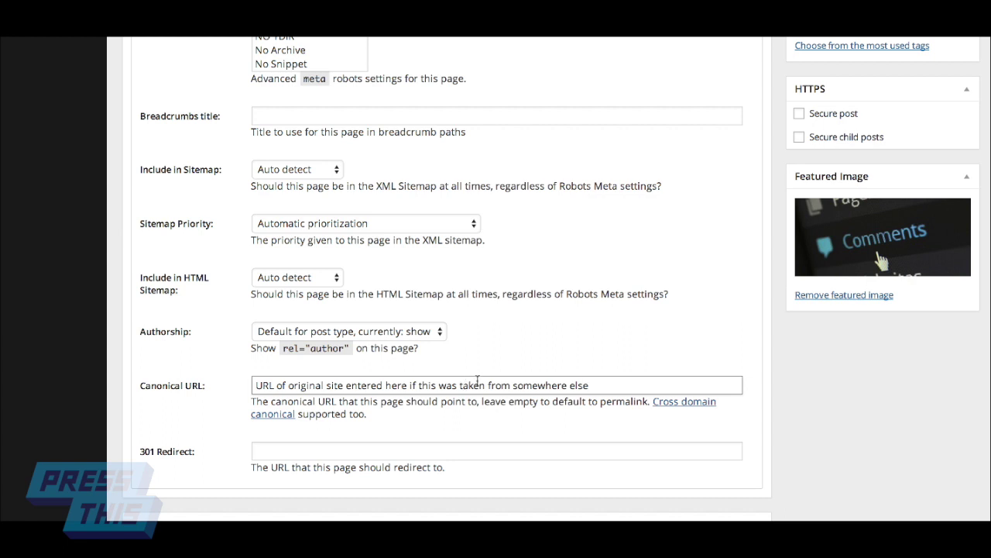
drag(600, 385, 227, 385)
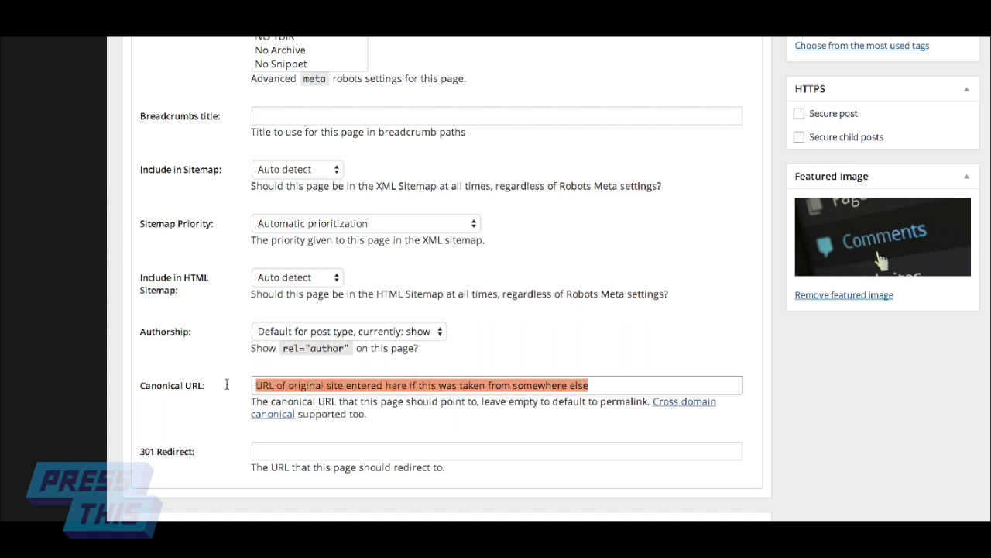
key(BackSpace)
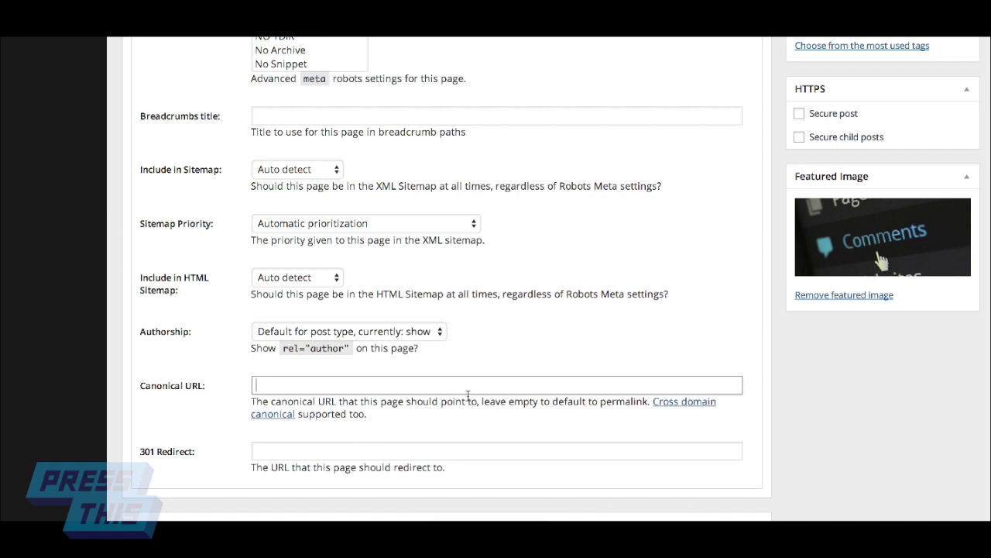
Step: Show the Social tab with the empty Facebook and Google+ description fields
scroll(520, 399, up, 5)
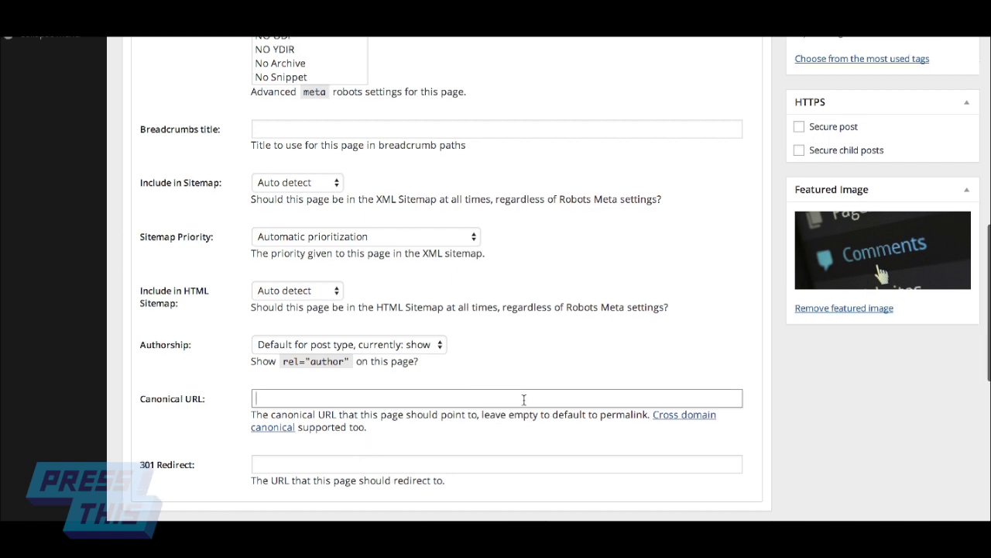
scroll(519, 404, up, 2)
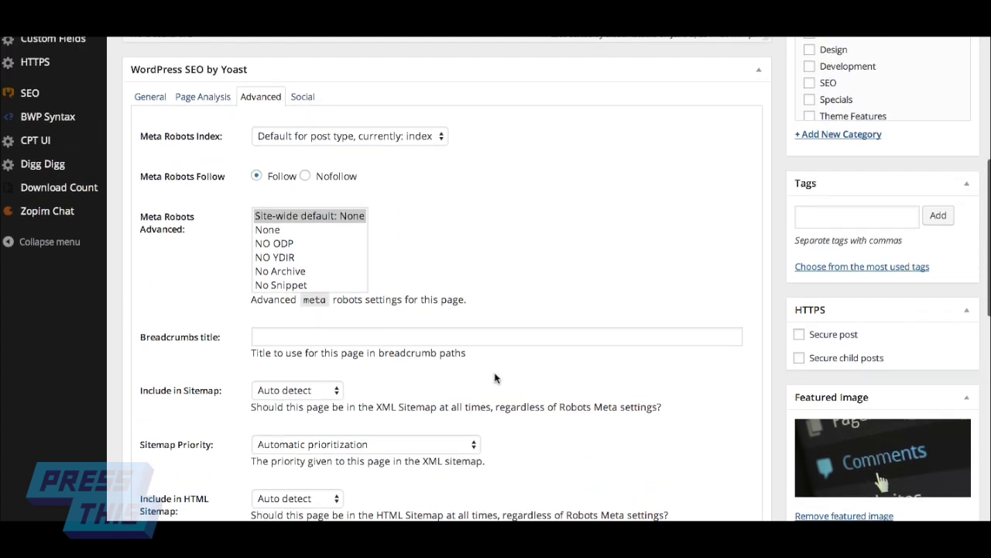
click(302, 99)
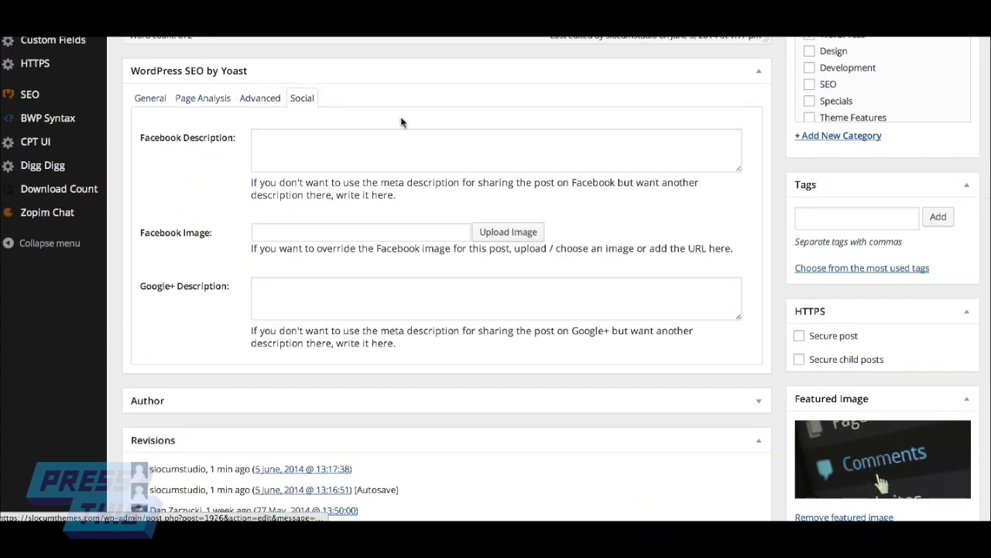
click(293, 293)
text(W)
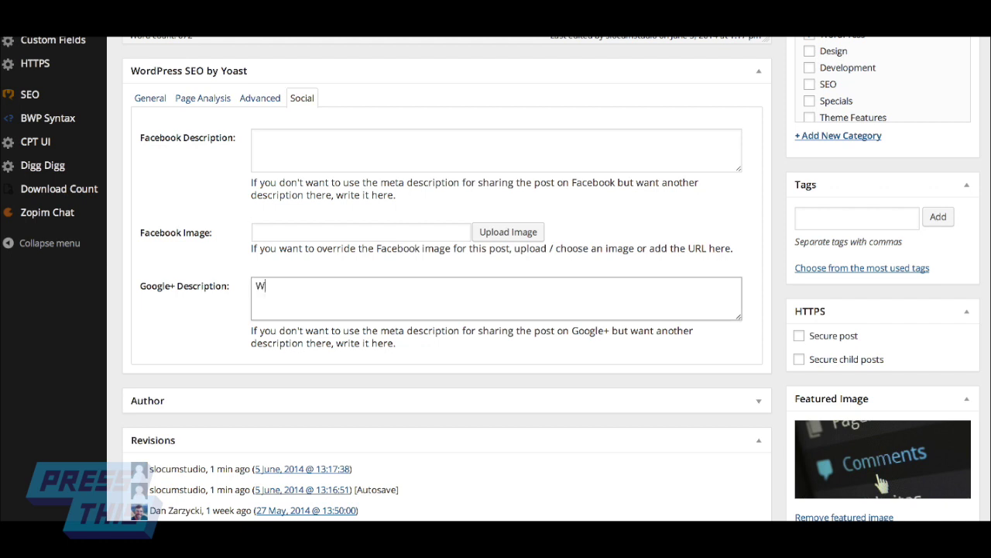
text(hen someone pastes a link to )
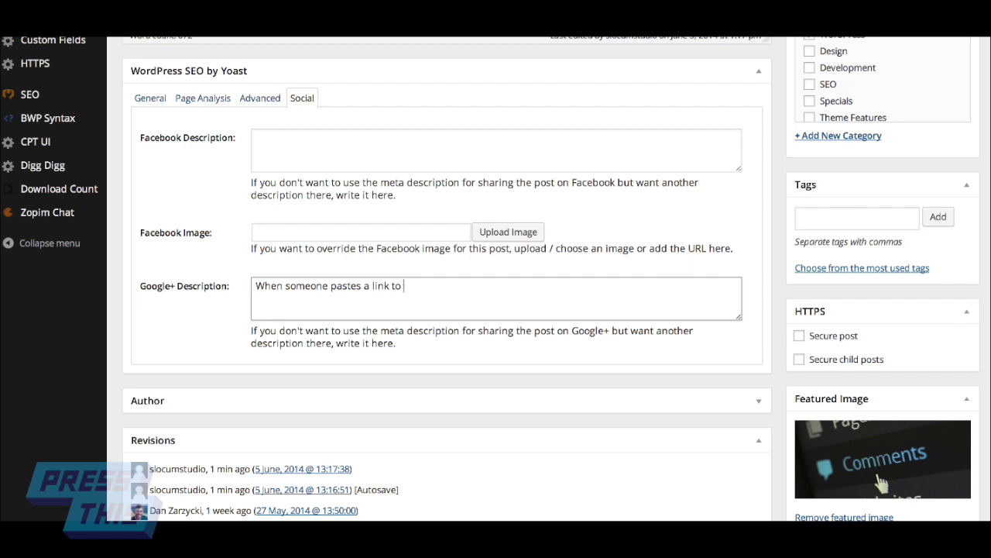
text(your content in the)
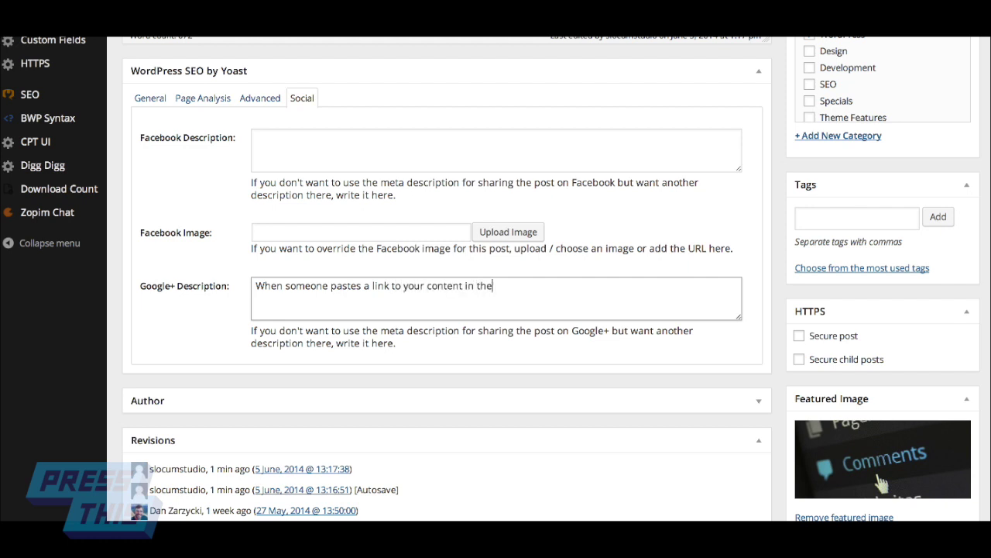
text(se social platform, here is )
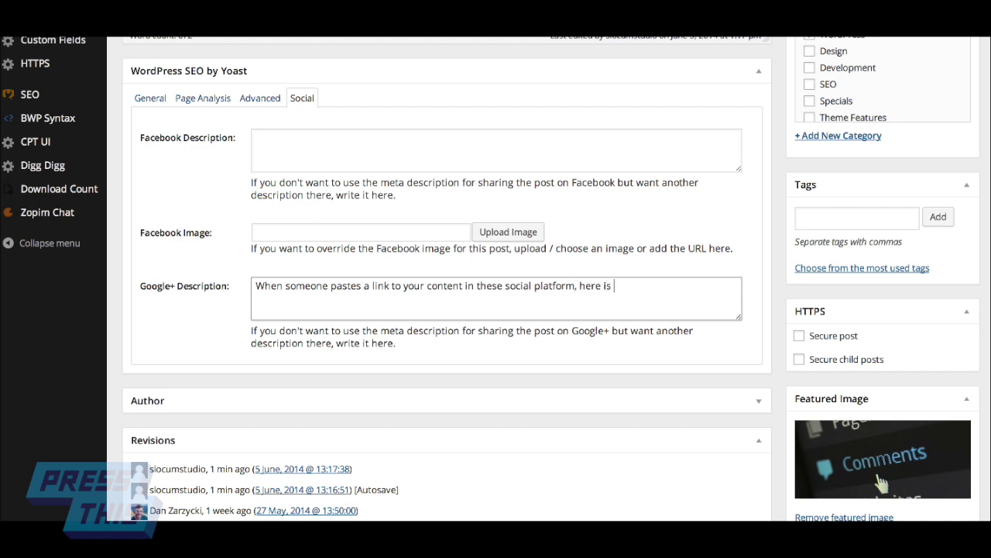
text(what displays)
drag(691, 285, 263, 277)
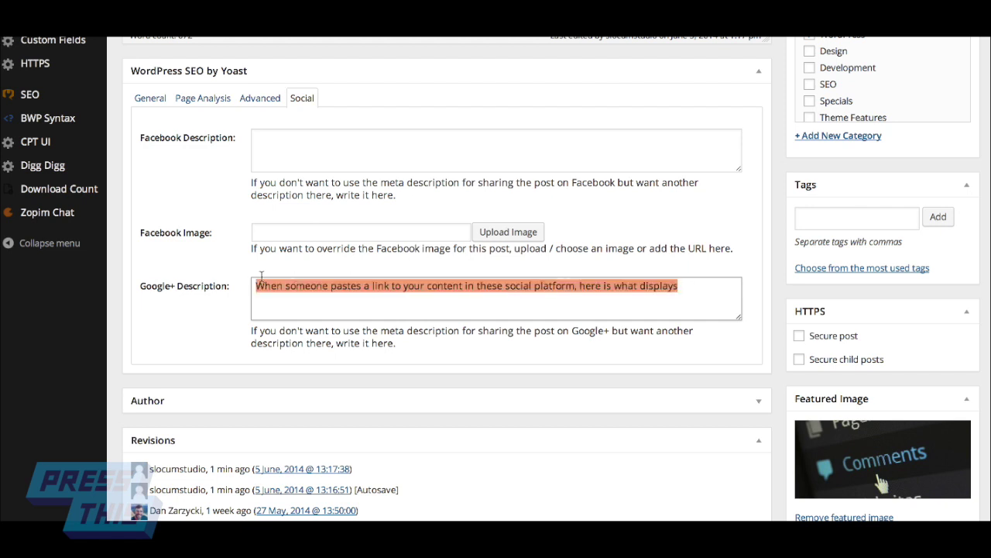
key(BackSpace)
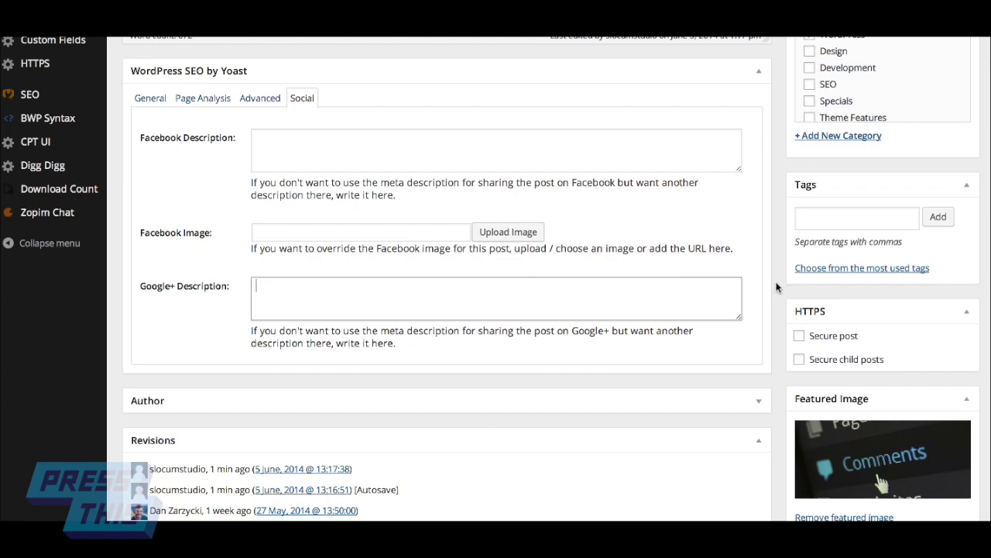
scroll(778, 281, up, 2)
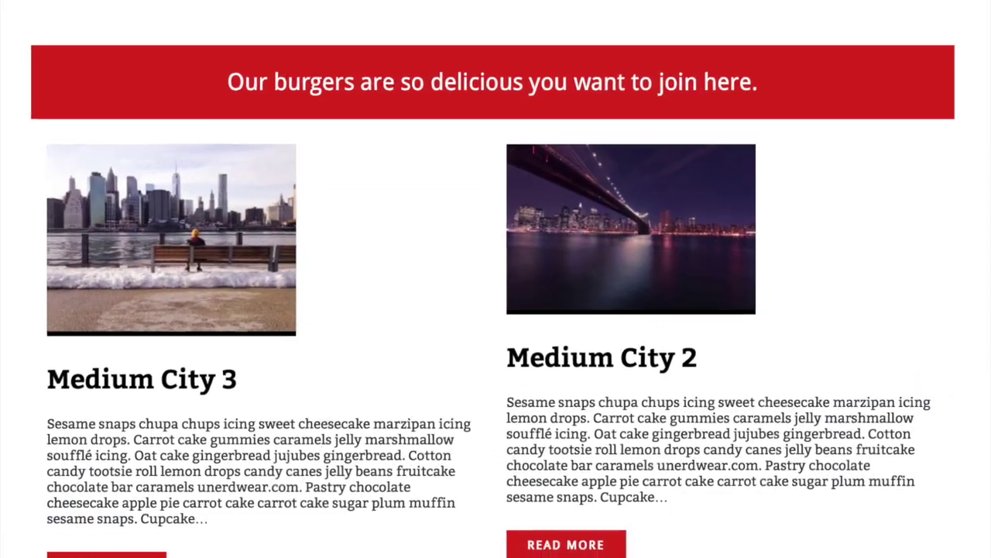